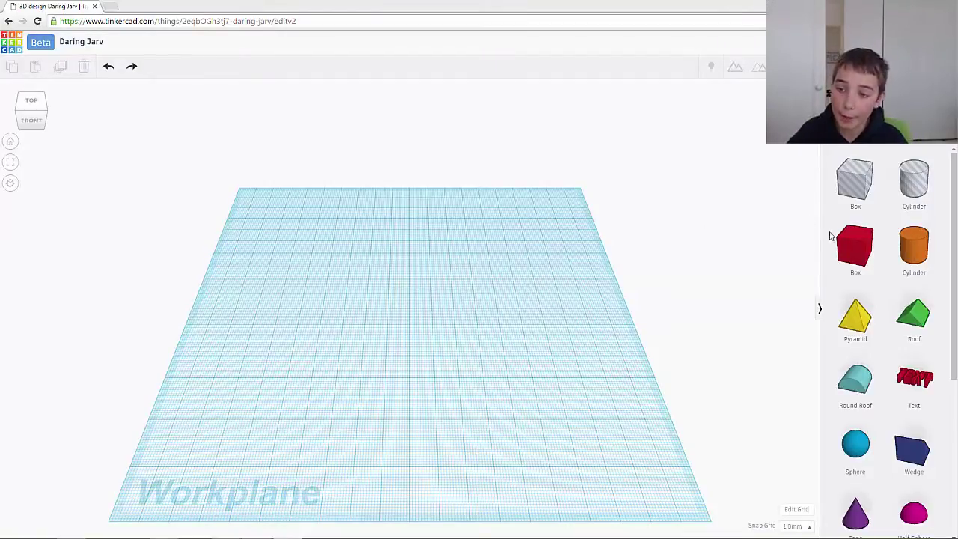
Step: Place a red Box on the workplane and orbit around it from several angles
left_click_drag(849, 245, 481, 288)
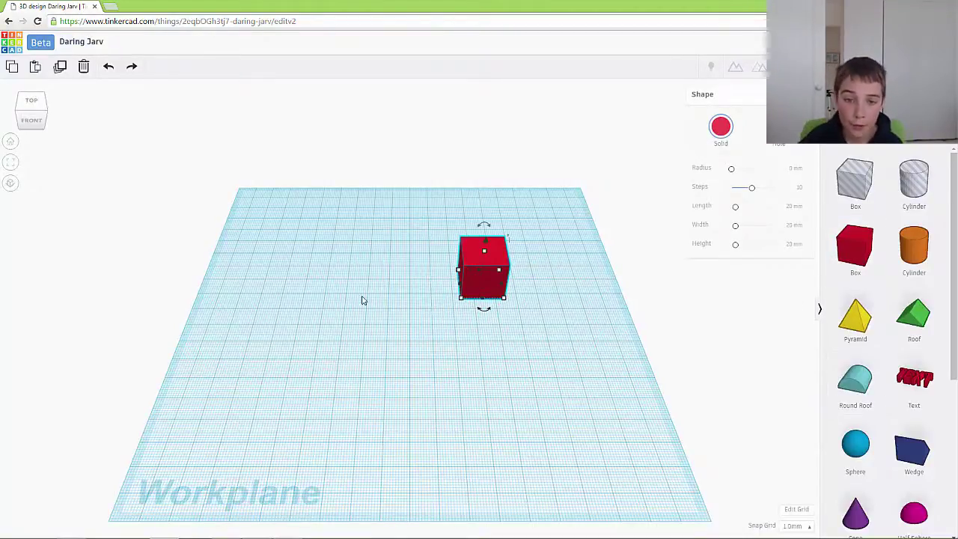
left_click_drag(484, 225, 485, 227)
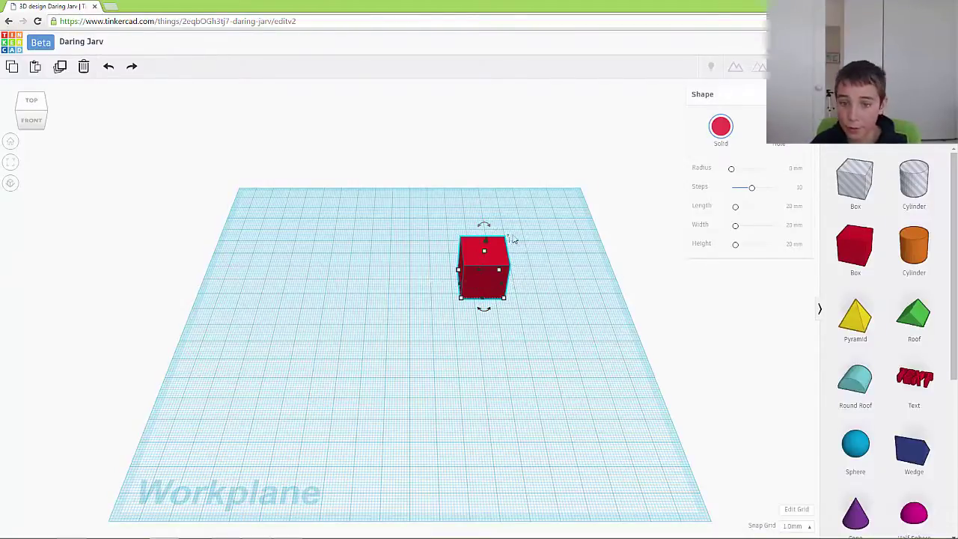
right_click_drag(521, 335, 459, 257)
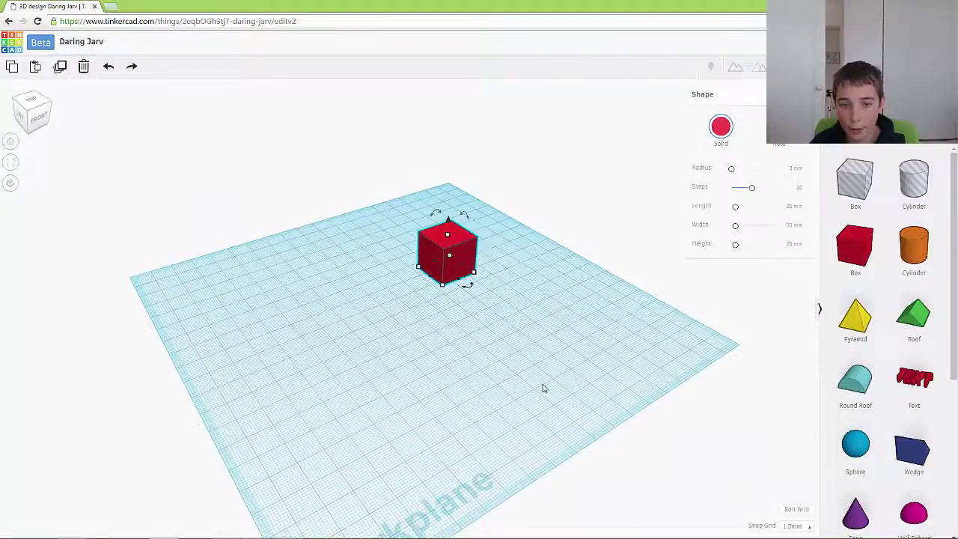
mouse_move(543, 388)
right_mouse_down()
mouse_move(668, 351)
mouse_move(622, 352)
right_mouse_up()
right_click_drag(556, 355, 130, 388)
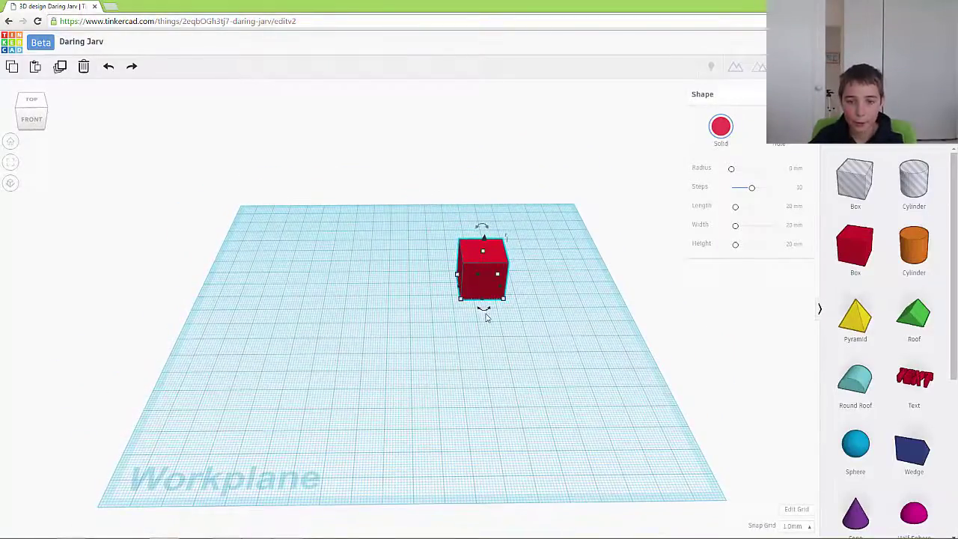
Step: Rotate the red box about its vertical Z axis to about -96°
left_click_drag(484, 312, 483, 312)
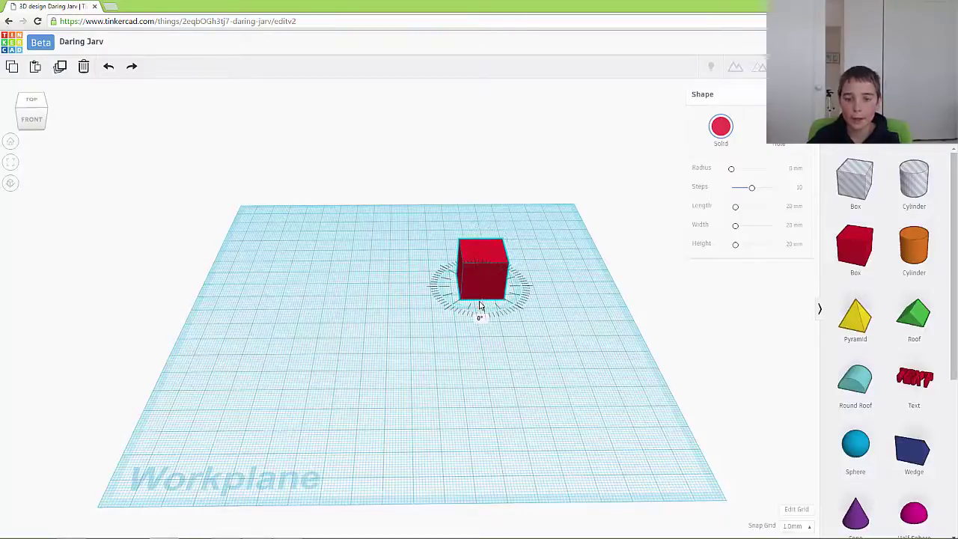
mouse_move(483, 307)
left_mouse_down()
mouse_move(498, 303)
mouse_move(440, 301)
mouse_move(488, 304)
left_mouse_up()
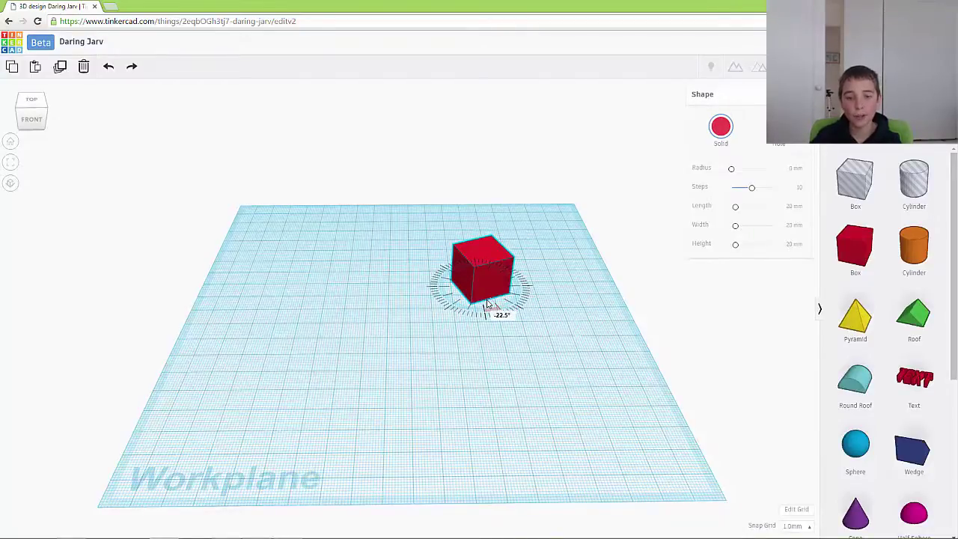
mouse_move(498, 339)
left_mouse_down()
mouse_move(471, 373)
mouse_move(428, 306)
left_mouse_up()
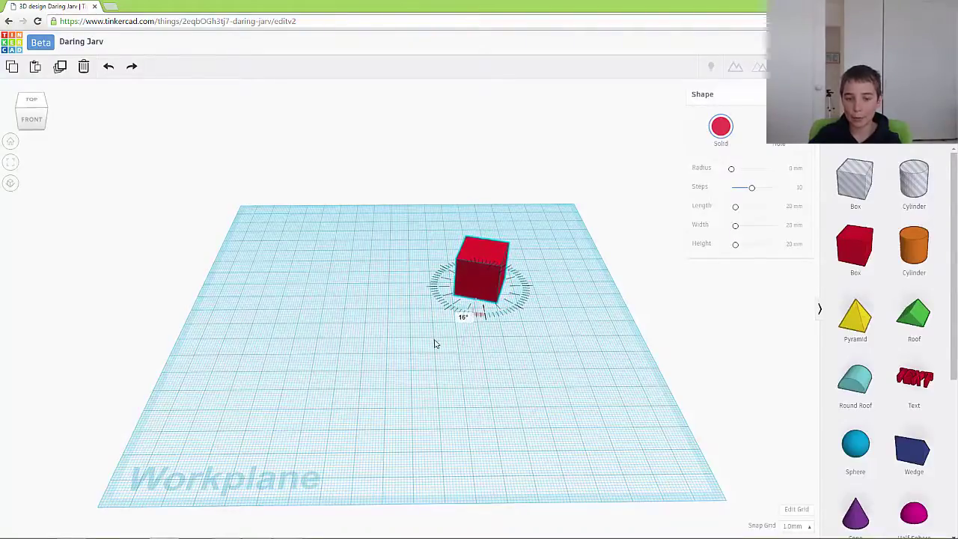
mouse_move(429, 307)
left_mouse_down()
mouse_move(414, 285)
mouse_move(537, 256)
mouse_move(494, 281)
mouse_move(510, 293)
left_mouse_up()
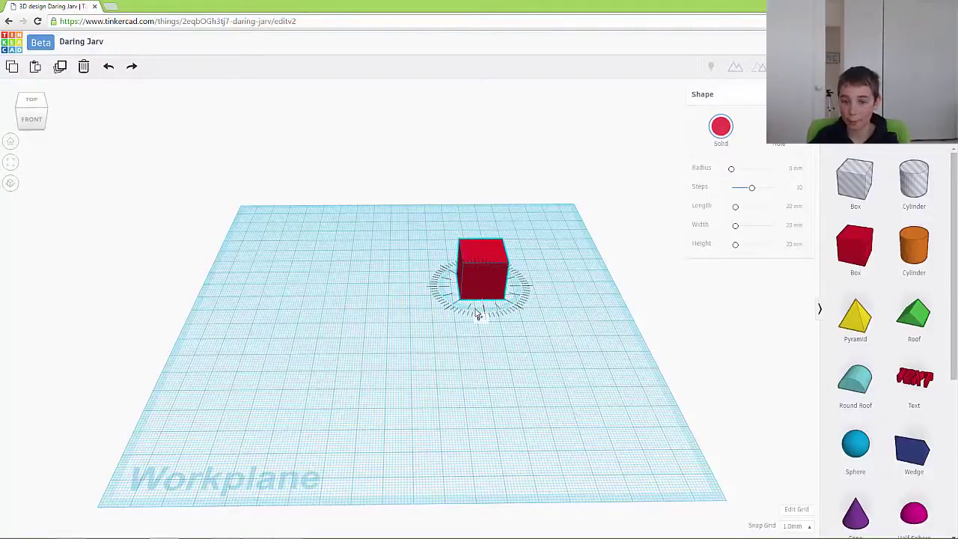
left_click_drag(493, 309, 509, 292)
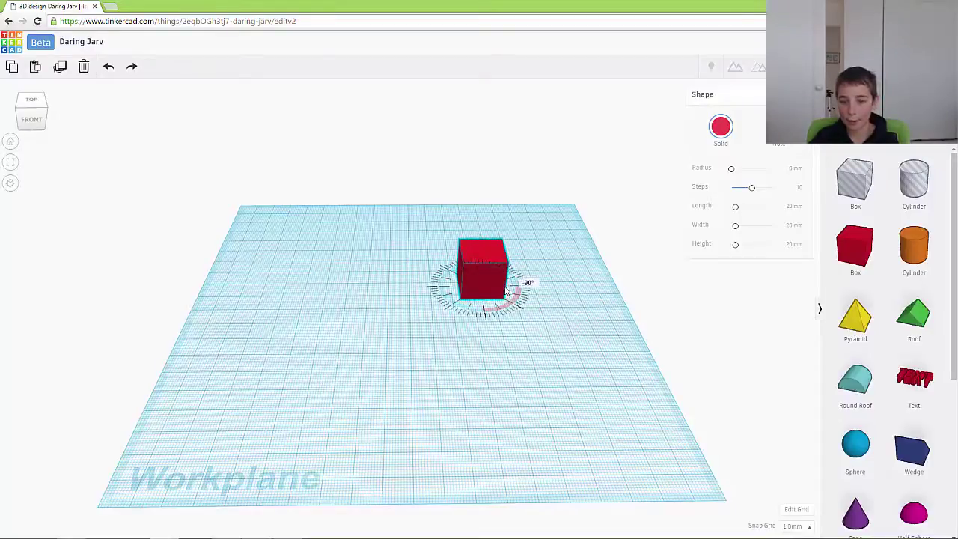
left_click_drag(519, 289, 544, 291)
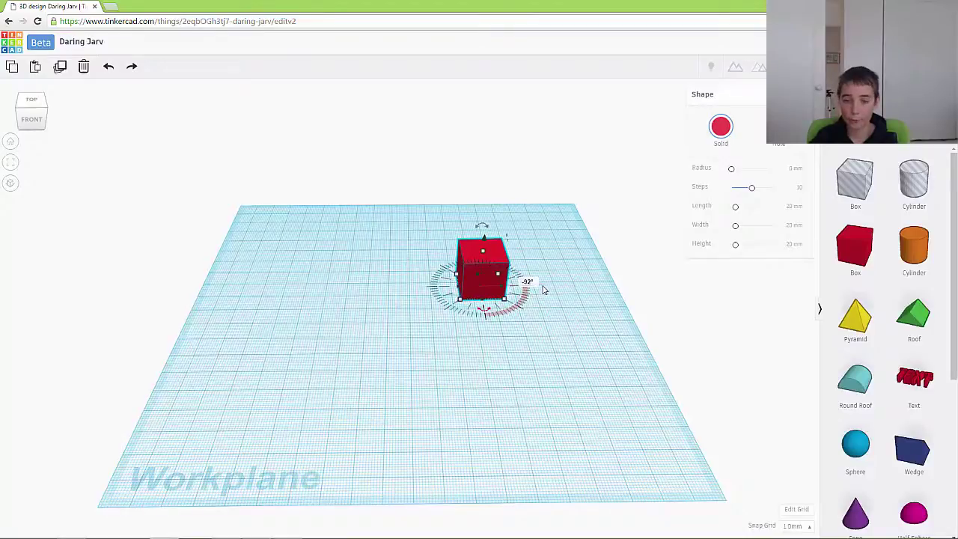
Step: Reselect the red box and tilt it 45° about a horizontal axis
left_click(514, 396)
left_click(492, 262)
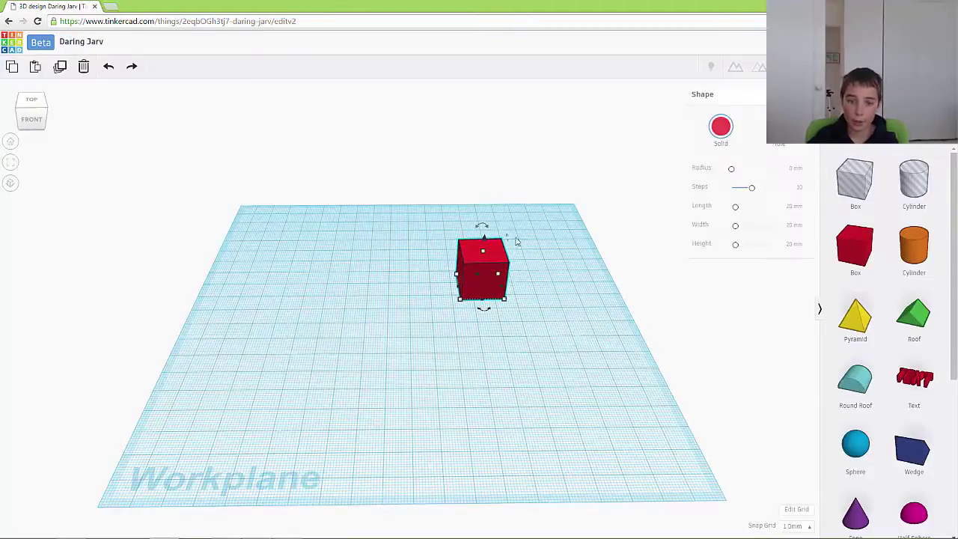
mouse_move(510, 240)
left_mouse_down()
mouse_move(511, 278)
mouse_move(508, 271)
left_mouse_up()
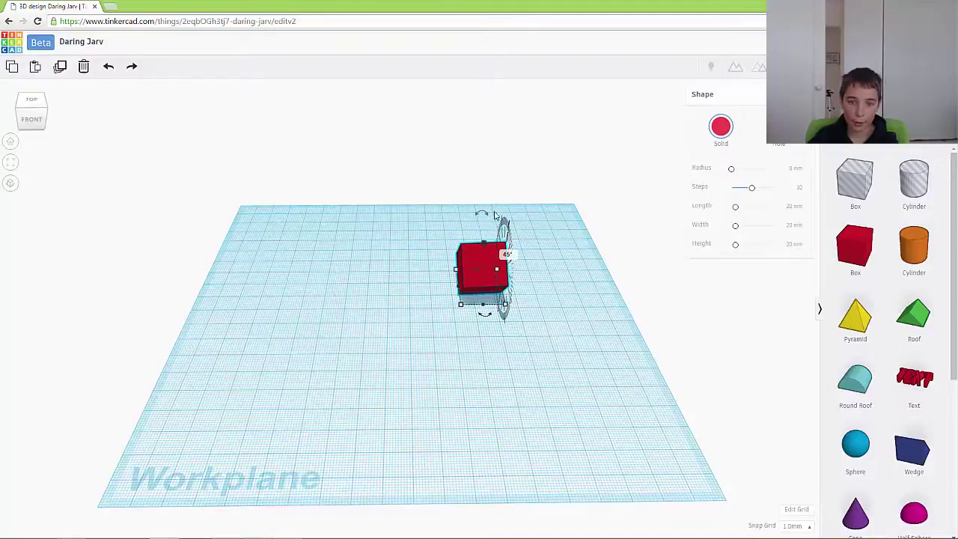
left_click_drag(481, 217, 470, 240)
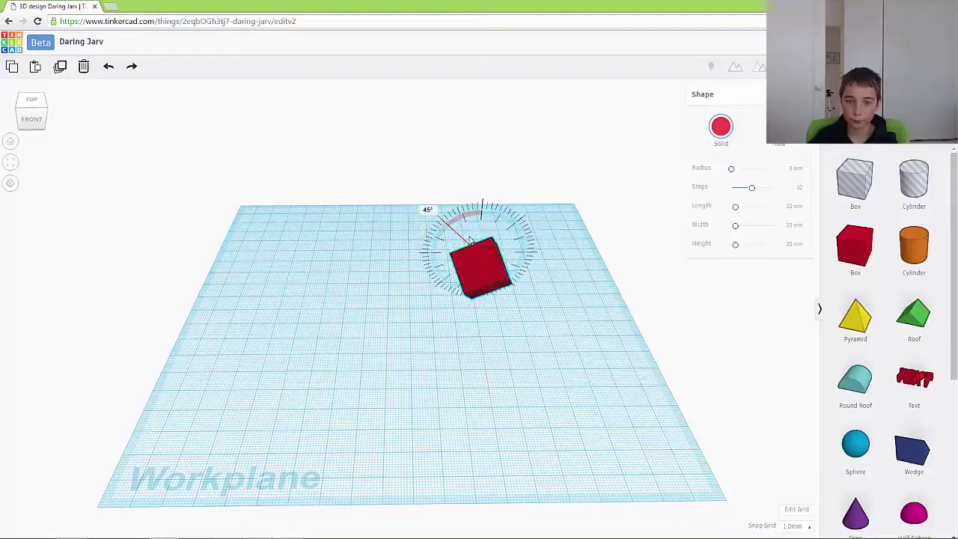